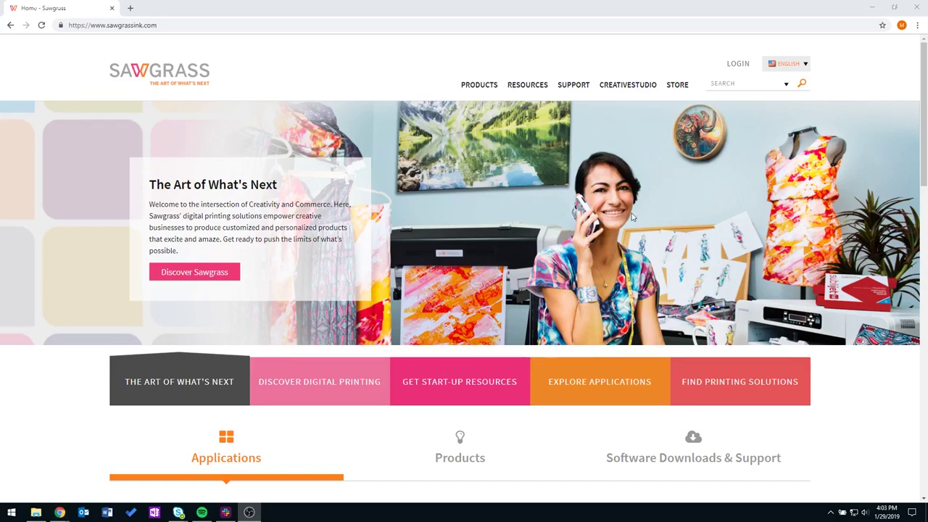
# Step: Download the Windows Virtuoso Print Manager installer from the Sawgrass VPM Download page
pyautogui.moveTo(478, 88)
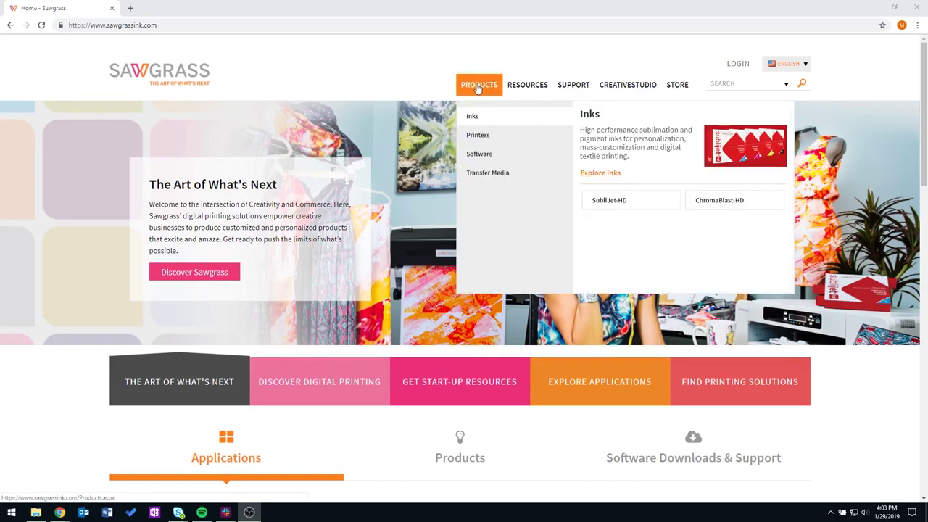
pyautogui.moveTo(491, 154)
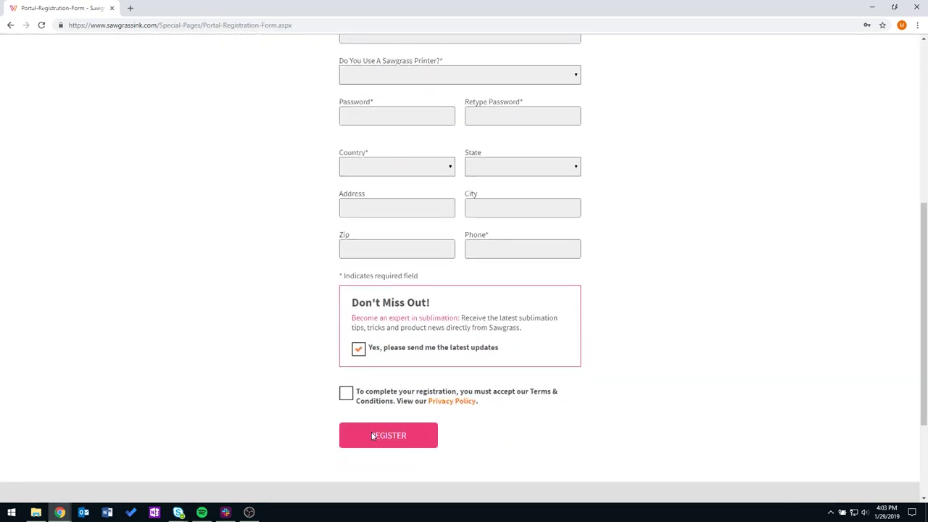
pyautogui.scroll(4, 198, 267)
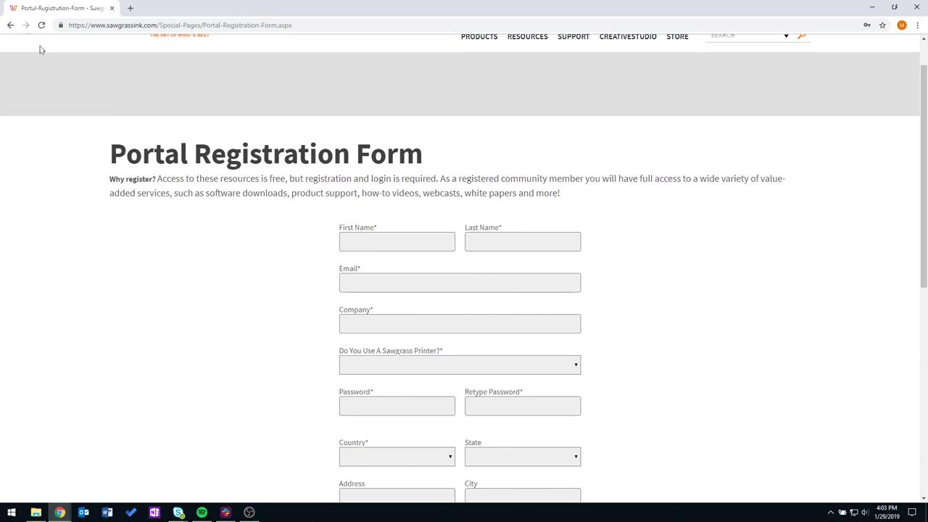
pyautogui.click(10, 24)
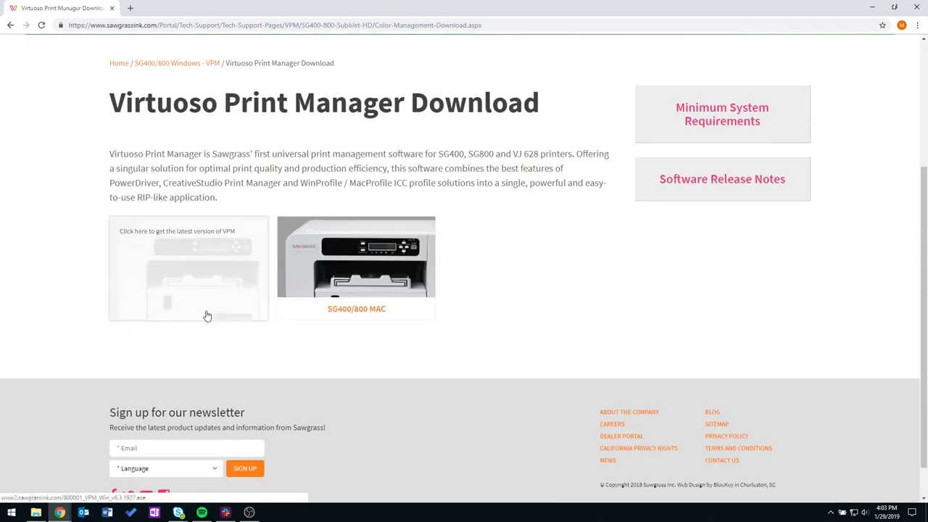
pyautogui.click(165, 315)
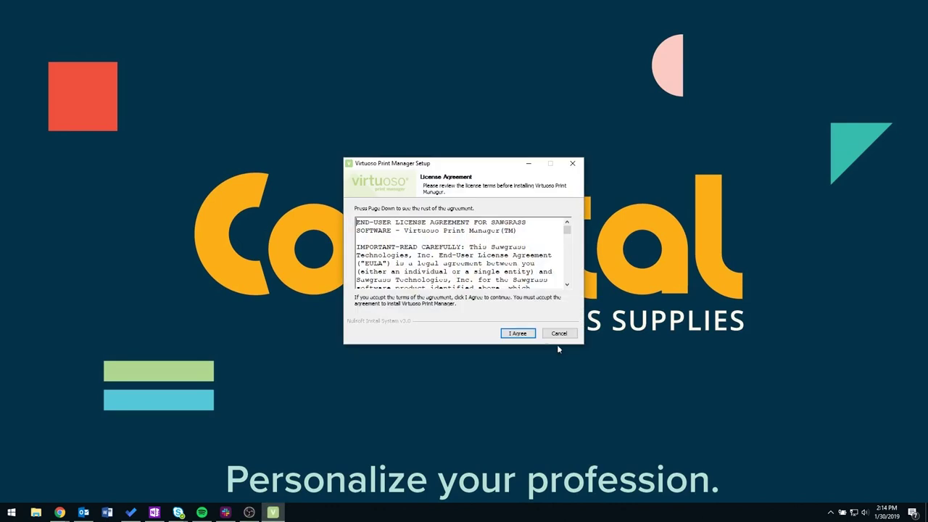
# Step: Accept the installer licence, install, finish with a reboot, then accept the Virtuoso licence on launch
pyautogui.click(516, 335)
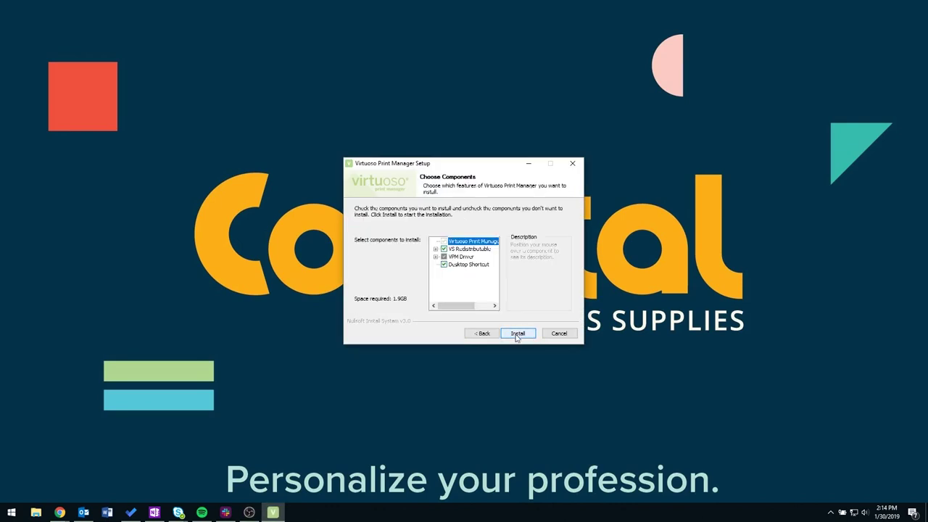
pyautogui.click(516, 334)
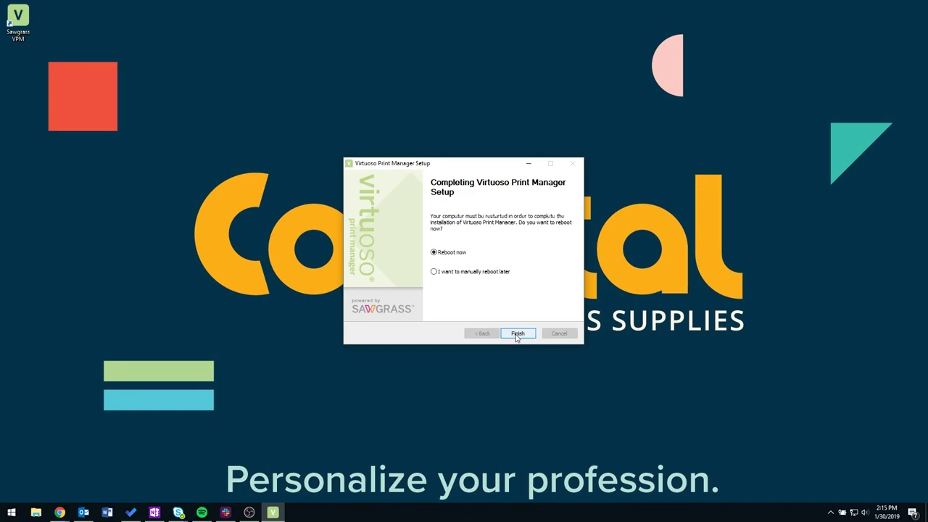
pyautogui.click(516, 335)
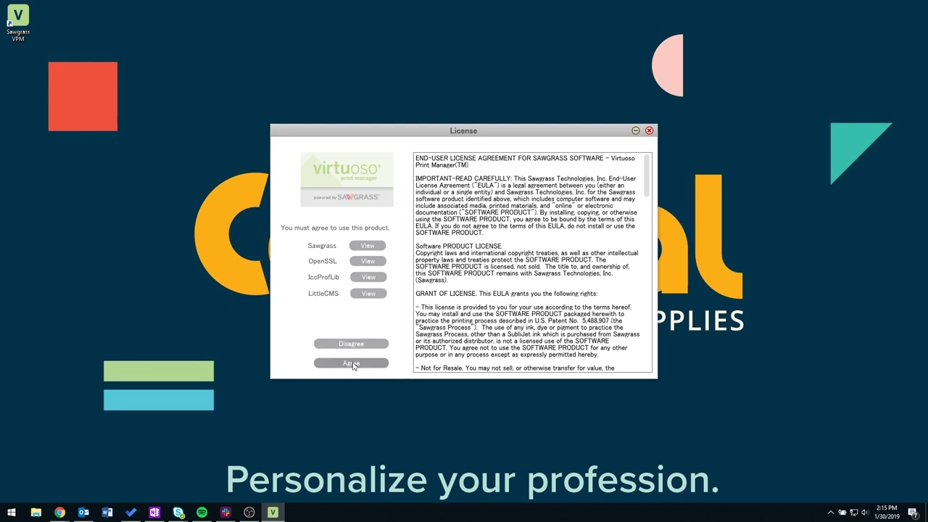
pyautogui.click(352, 362)
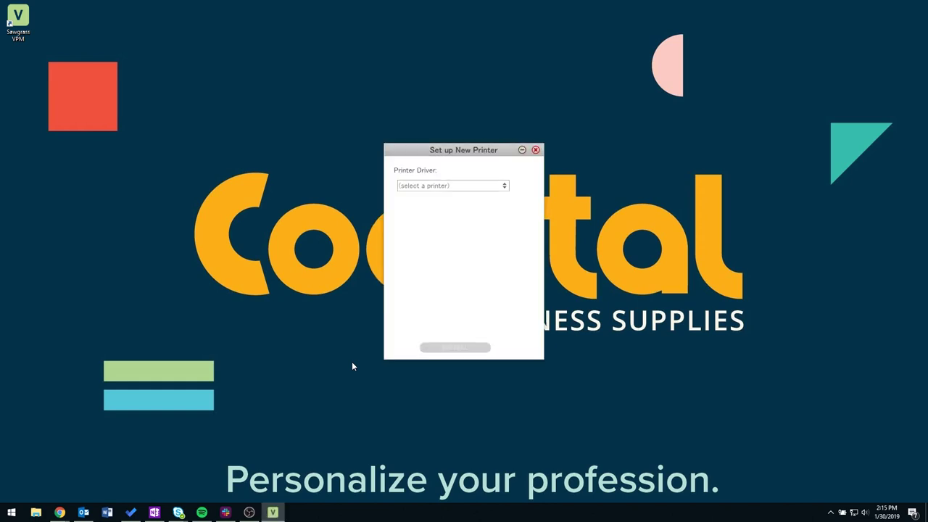
# Step: Select the Virtuoso SG400 printer driver and start its installation
pyautogui.click(443, 186)
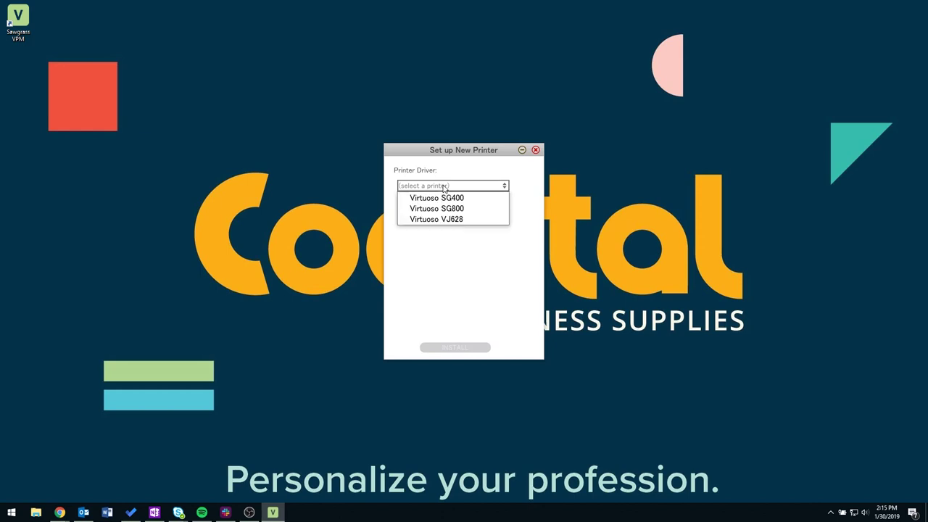
pyautogui.click(484, 200)
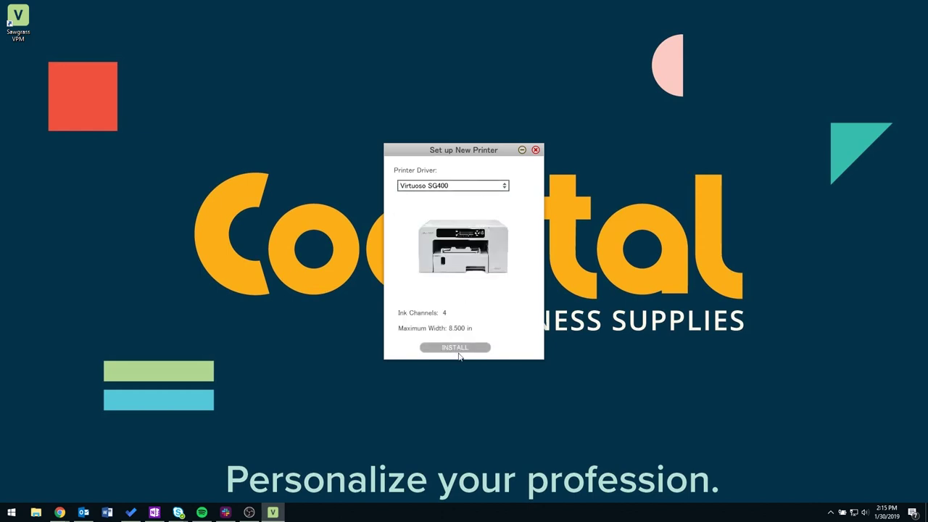
pyautogui.click(461, 348)
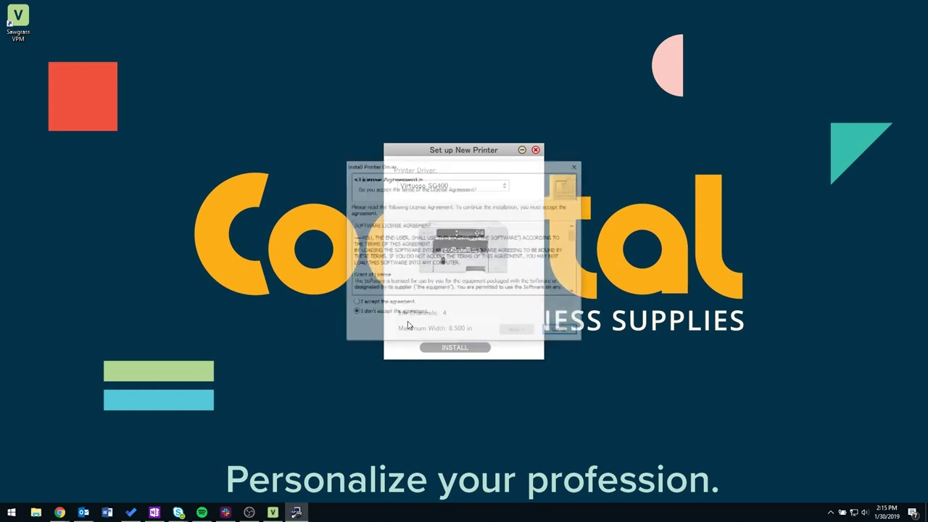
# Step: Accept the driver licence and add the SG400 as a new USB-connected printer
pyautogui.click(355, 303)
pyautogui.click(524, 332)
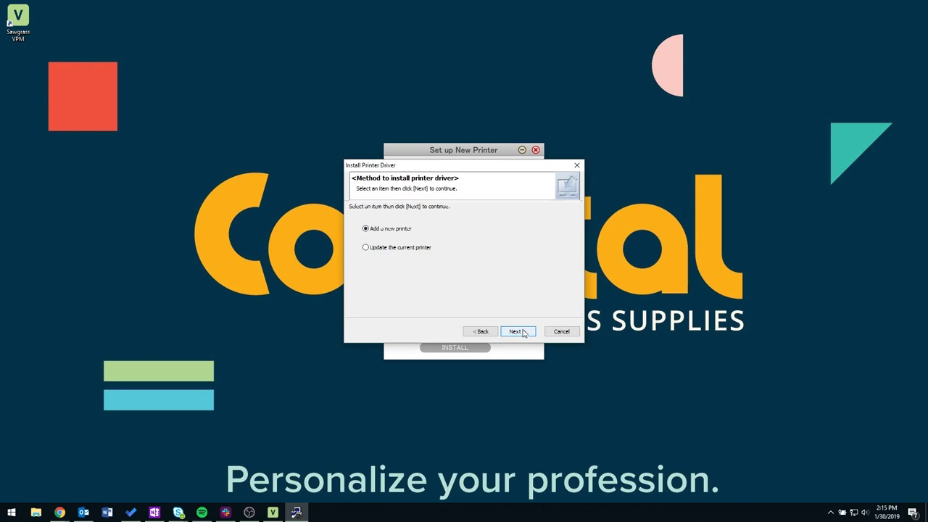
pyautogui.click(515, 332)
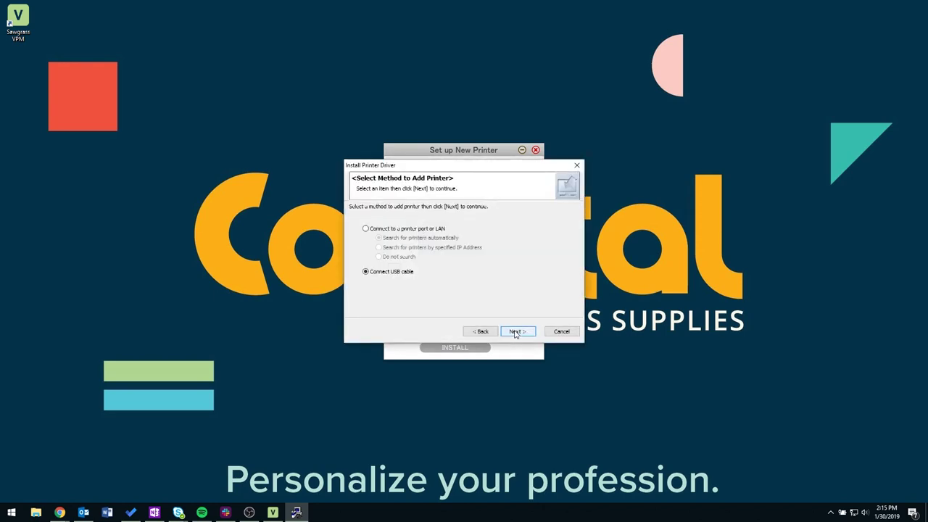
pyautogui.click(516, 331)
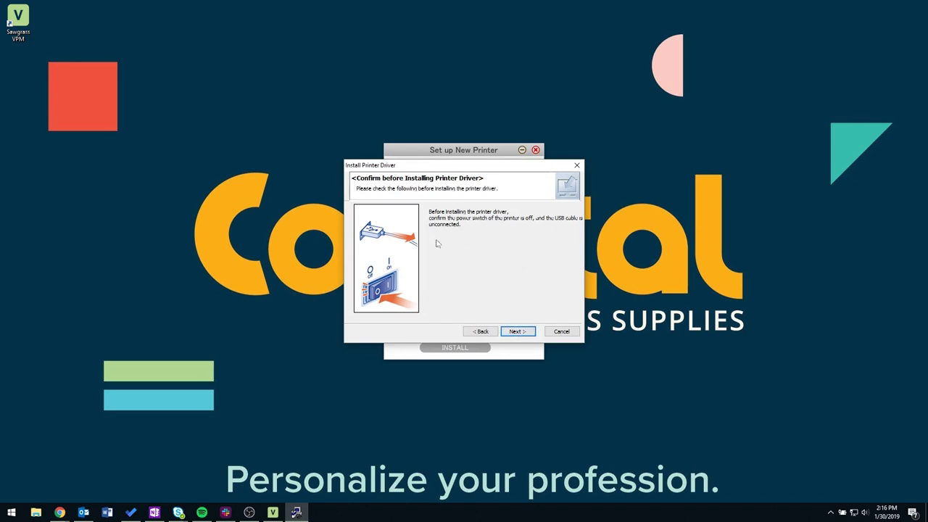
pyautogui.click(514, 331)
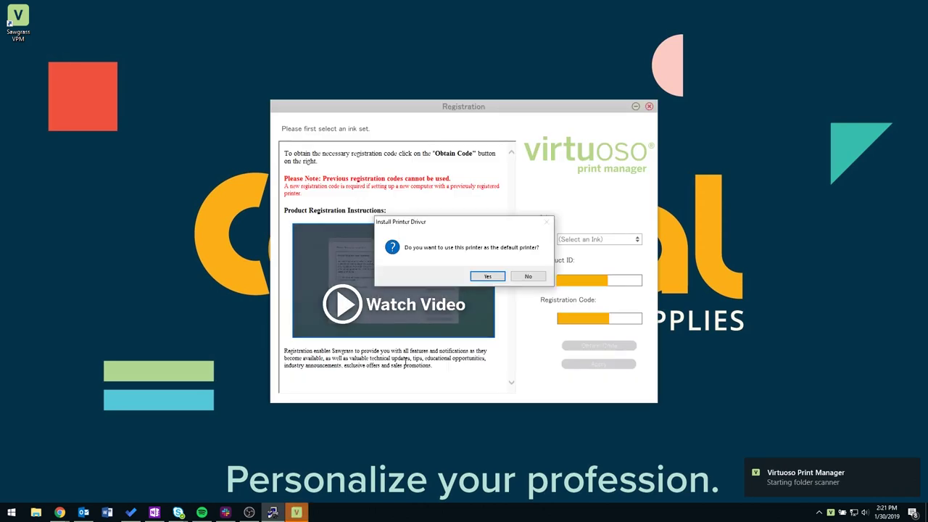
# Step: Make the SG400 the default printer, accept the status monitor, and apply initial settings now
pyautogui.click(486, 276)
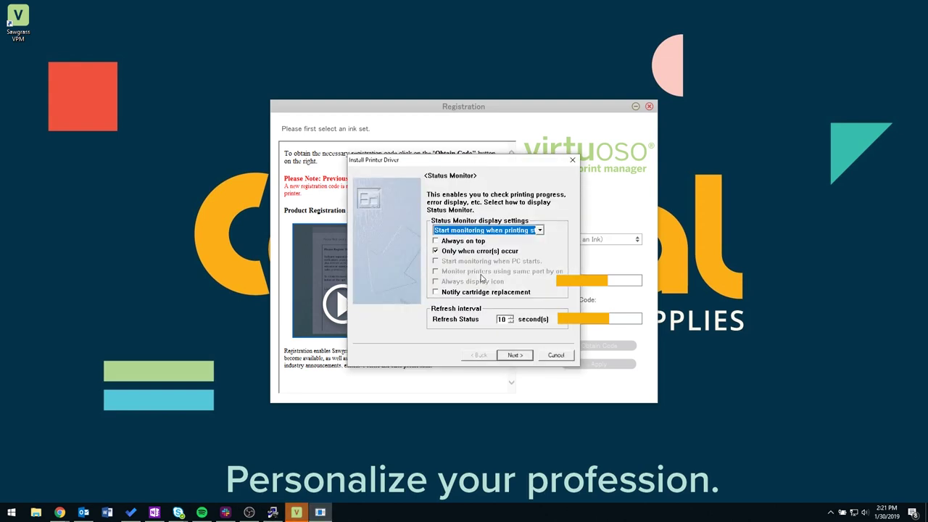
pyautogui.click(512, 355)
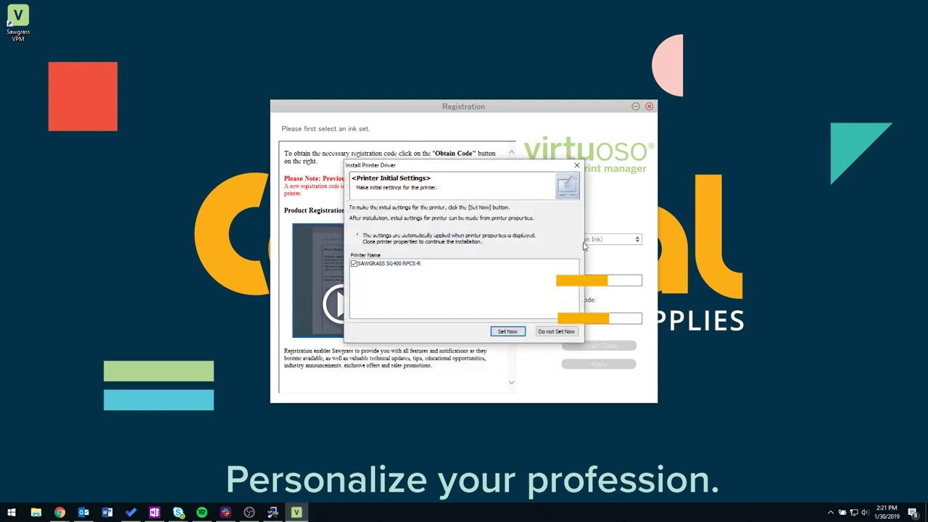
pyautogui.click(507, 331)
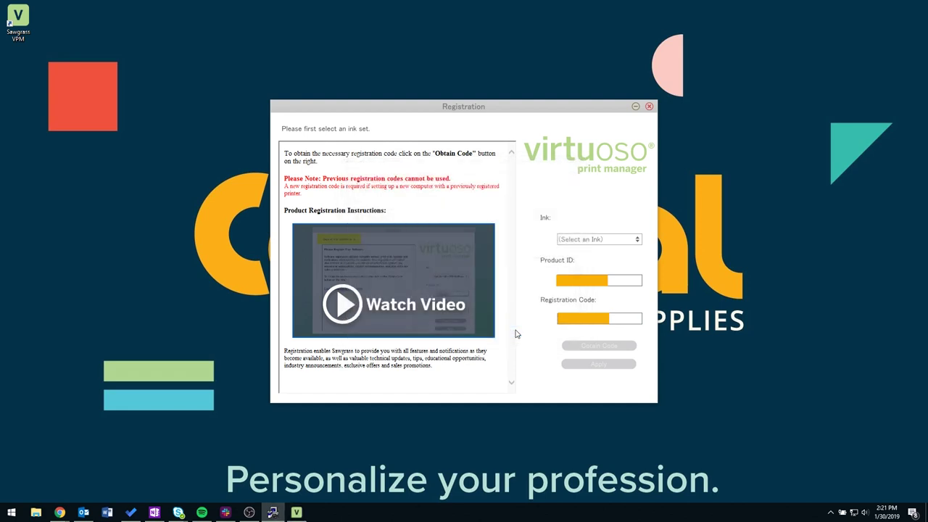
# Step: Choose the SubliJet-HD SG400 ink set and request a registration code online
pyautogui.click(578, 240)
pyautogui.click(585, 252)
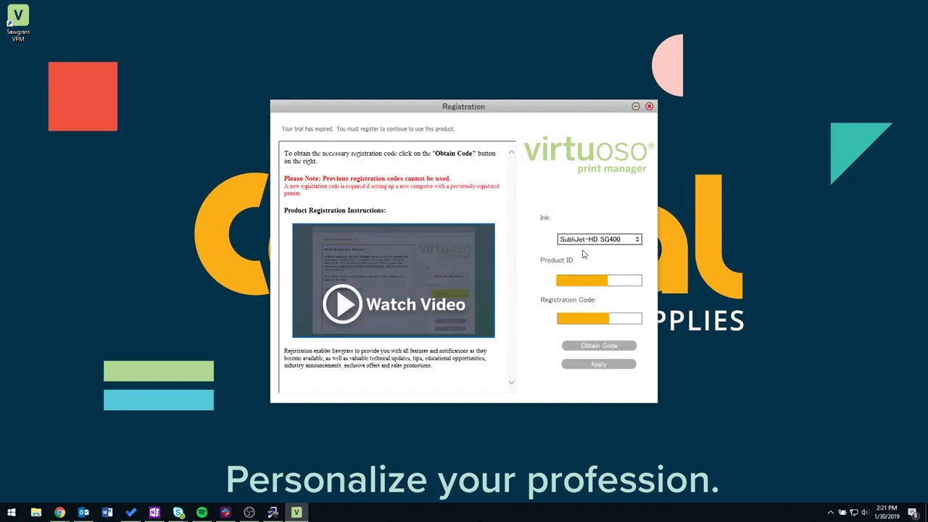
pyautogui.click(599, 345)
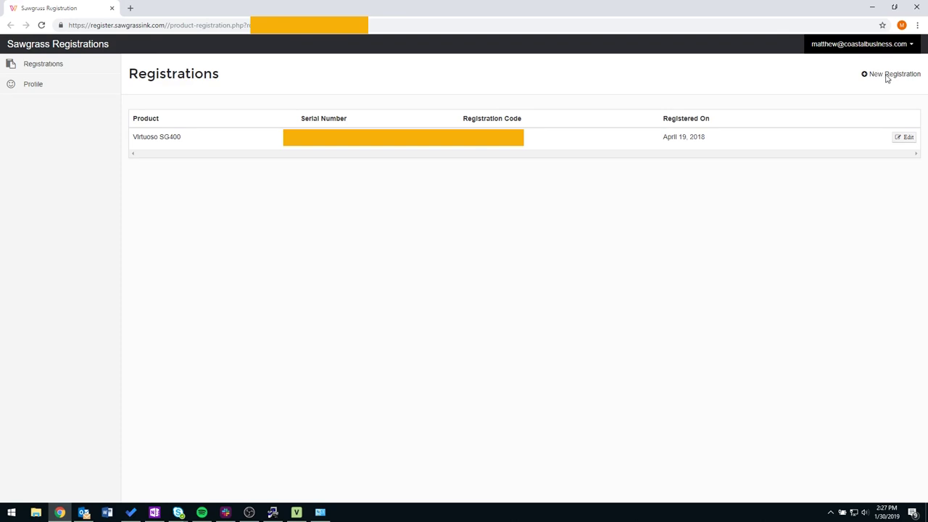
# Step: Create a new registration with the serial number, reseller Coastal Business Supplies, reason New Registration, and save
pyautogui.click(866, 77)
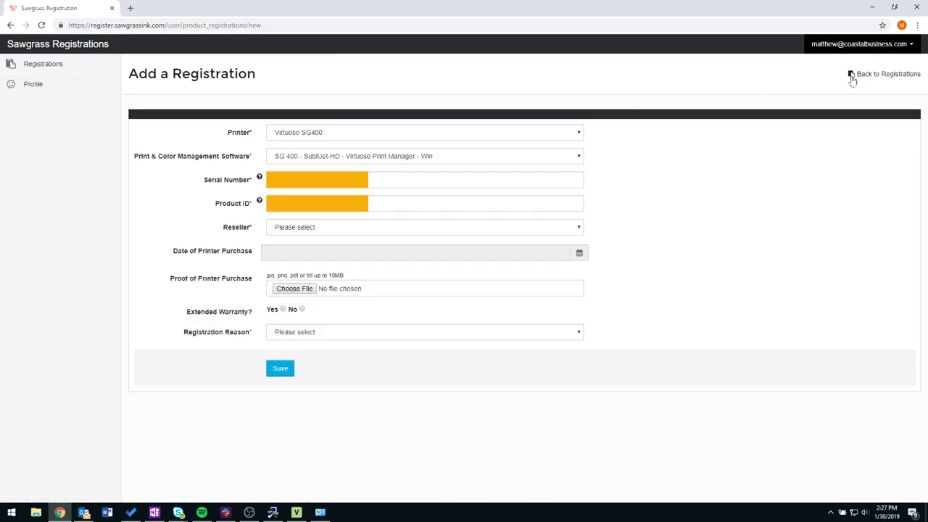
pyautogui.click(296, 180)
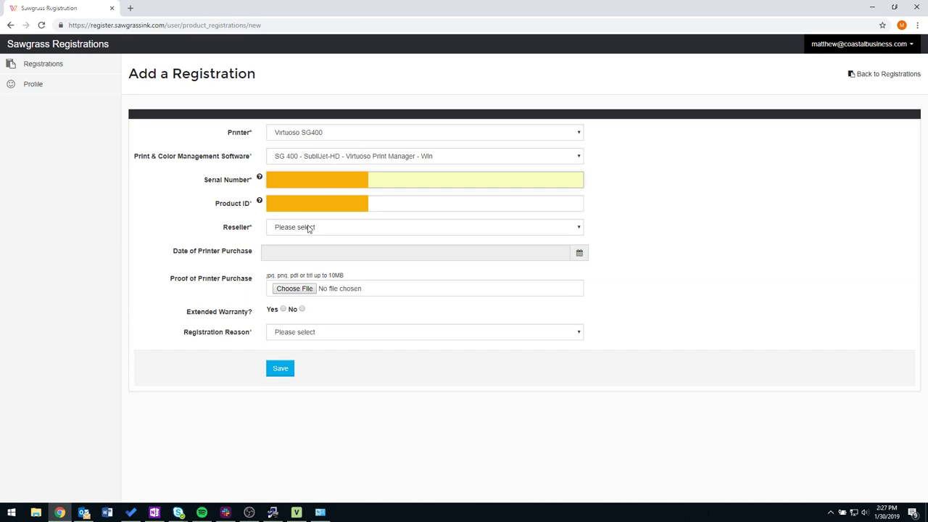
pyautogui.click(309, 227)
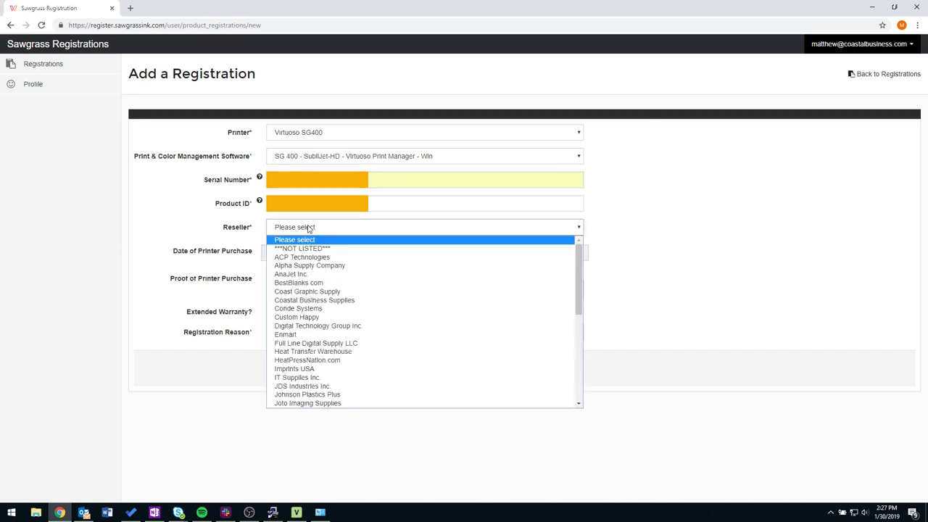
pyautogui.click(319, 299)
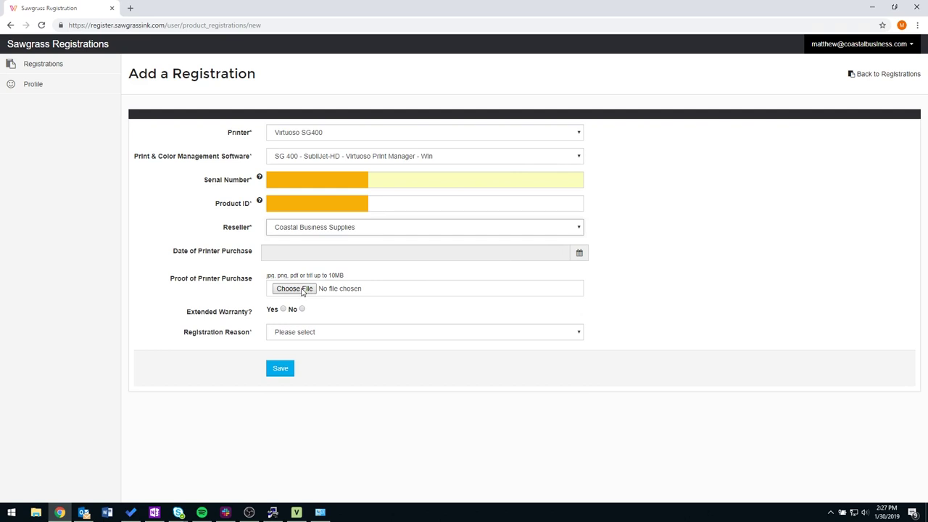
pyautogui.click(304, 333)
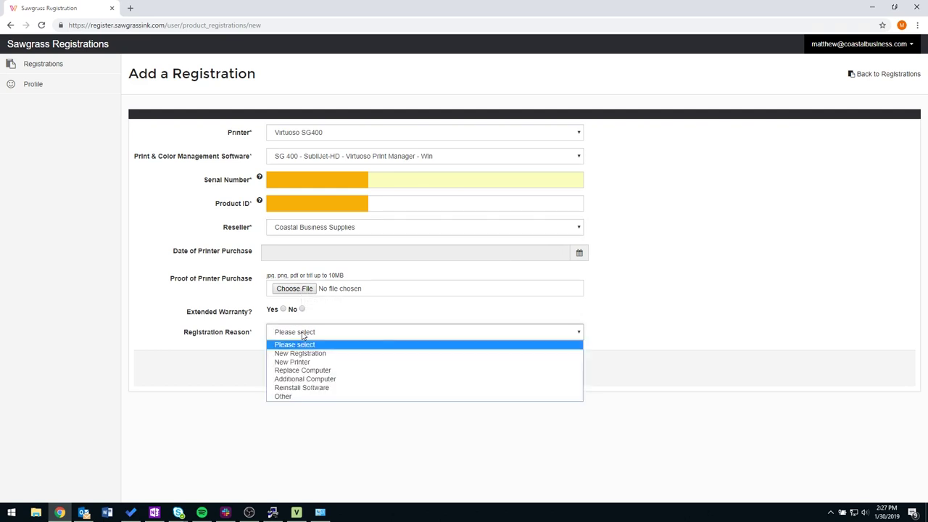
pyautogui.click(310, 353)
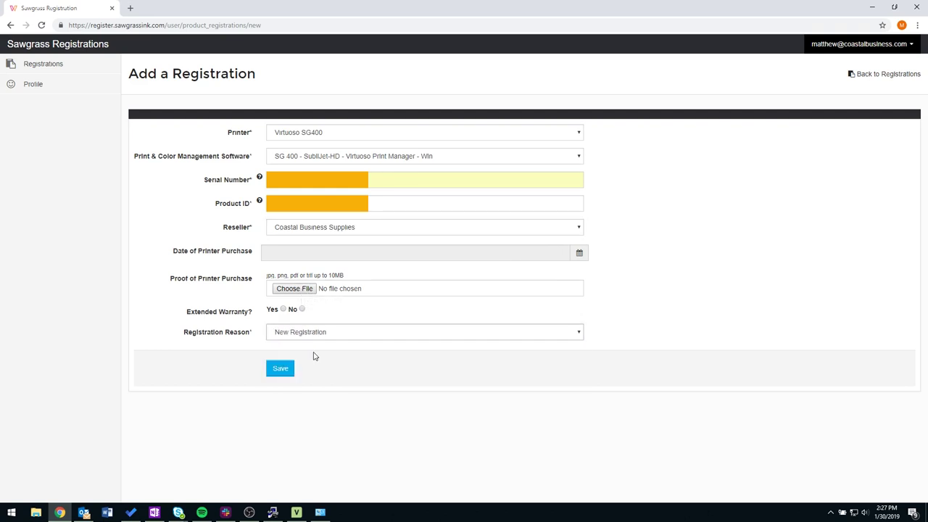
pyautogui.click(275, 370)
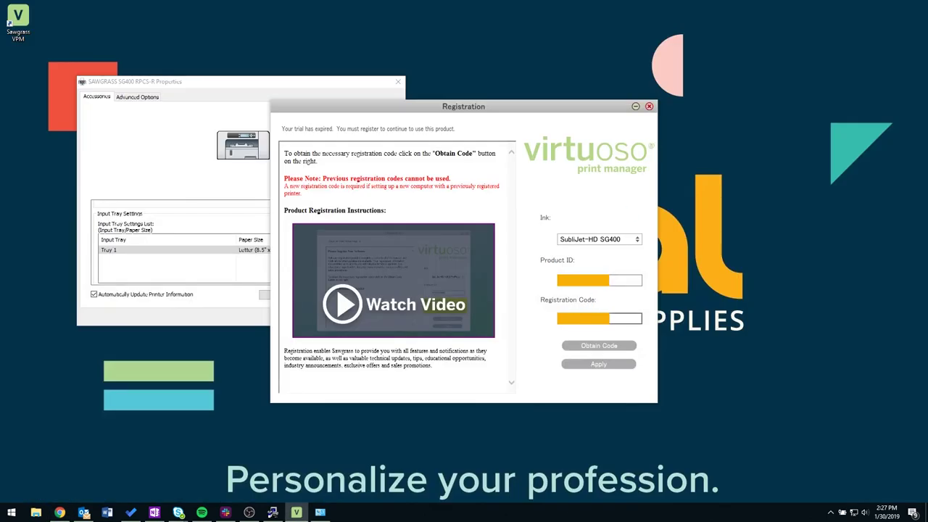
# Step: Paste the product ID, apply the registration, and dismiss the 'Thank you for registering!' message
pyautogui.rightClick(573, 279)
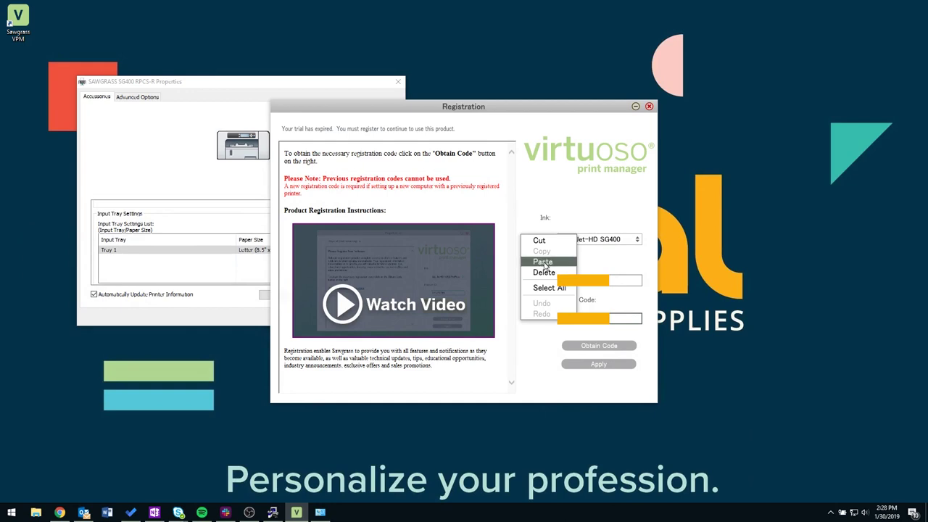
pyautogui.click(544, 261)
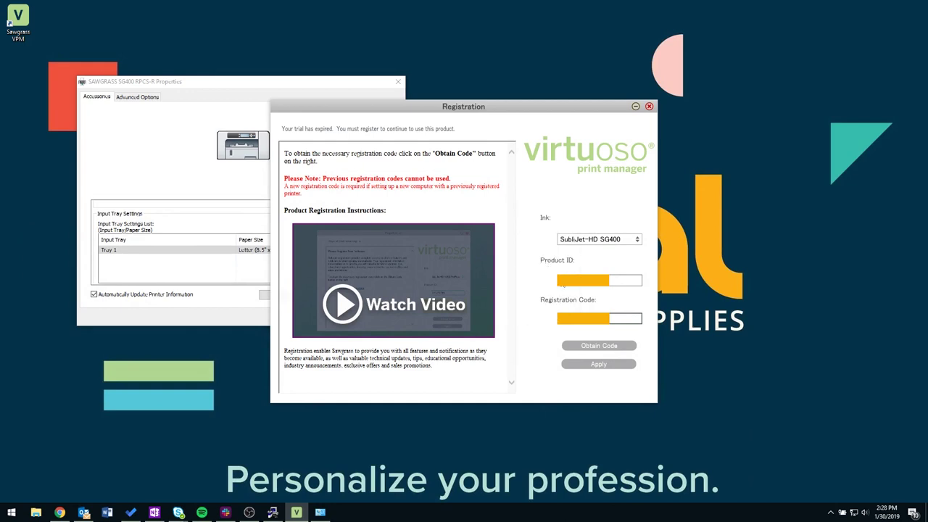
pyautogui.click(596, 366)
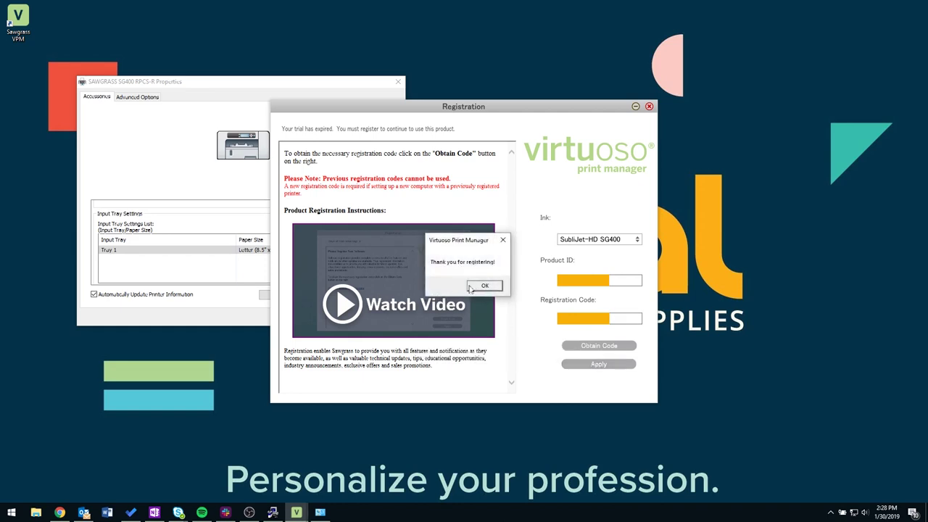
pyautogui.click(484, 286)
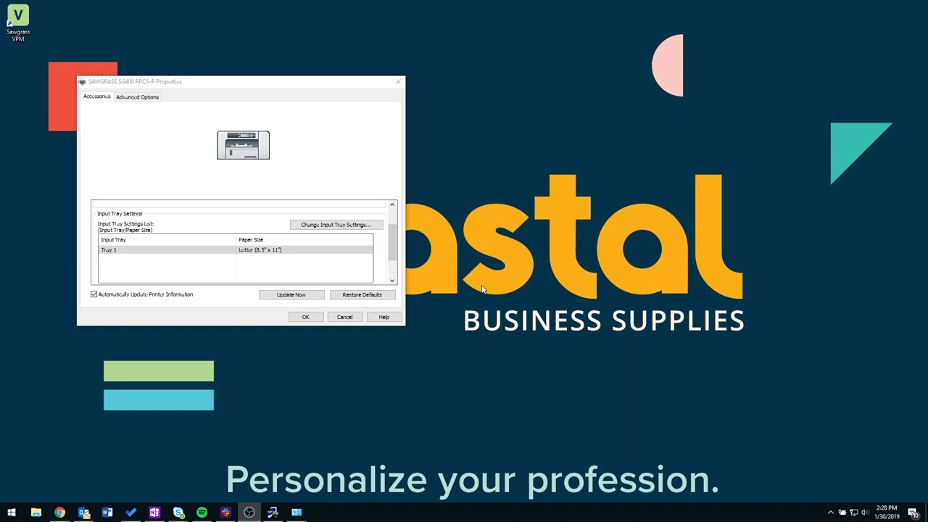
# Step: Confirm the SAWGRASS SG400 RPCS-R Properties dialog with OK
pyautogui.click(311, 317)
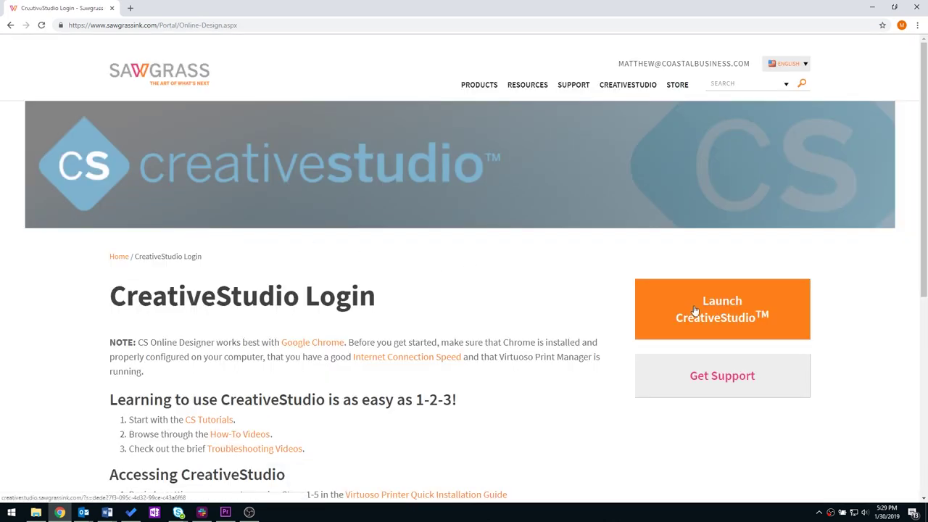
# Step: Launch CreativeStudio in a new tab from the CreativeStudio Login page
pyautogui.click(695, 310)
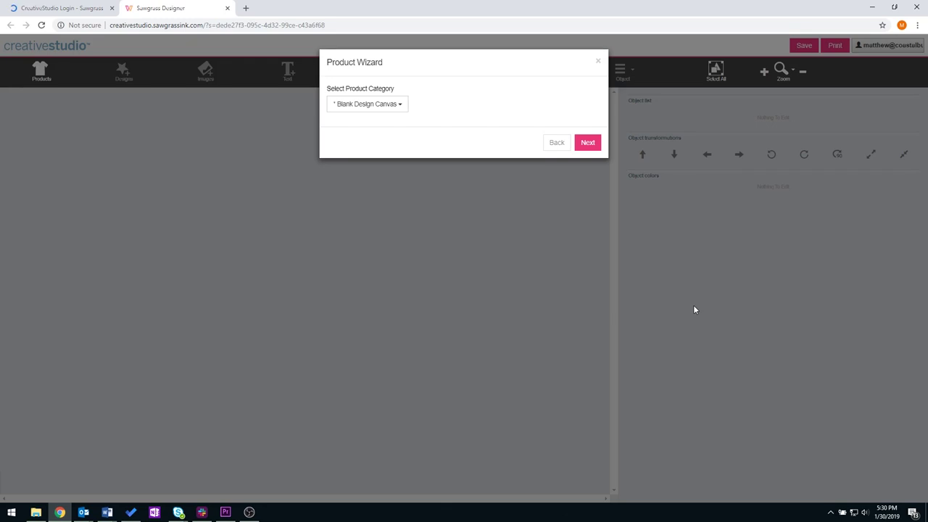
# Step: Set up a blank white Legal 8.5" x 14" vertical canvas in the Product Wizard and start the designer
pyautogui.click(390, 104)
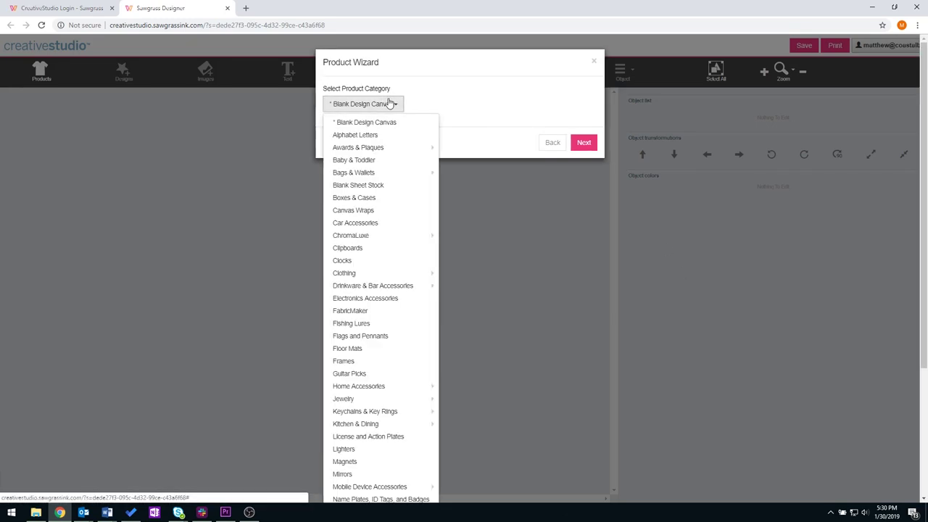
pyautogui.click(390, 103)
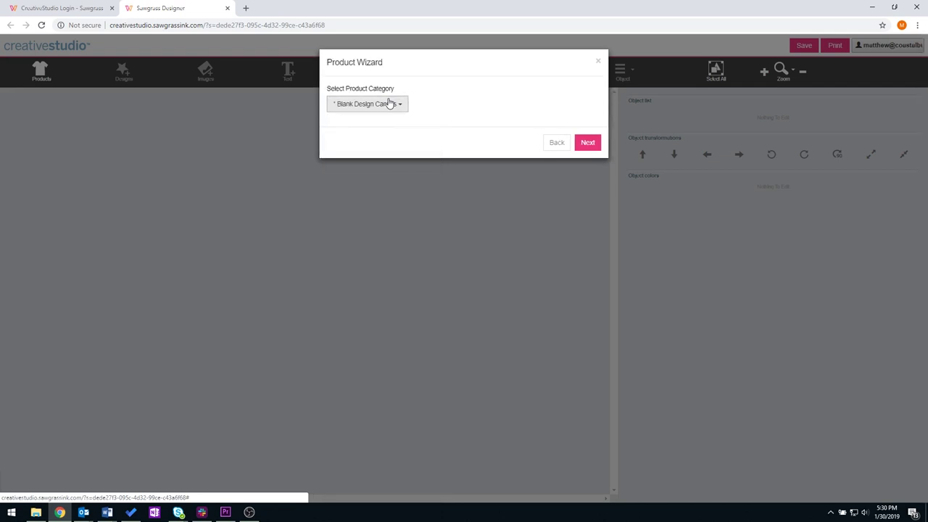
pyautogui.click(587, 144)
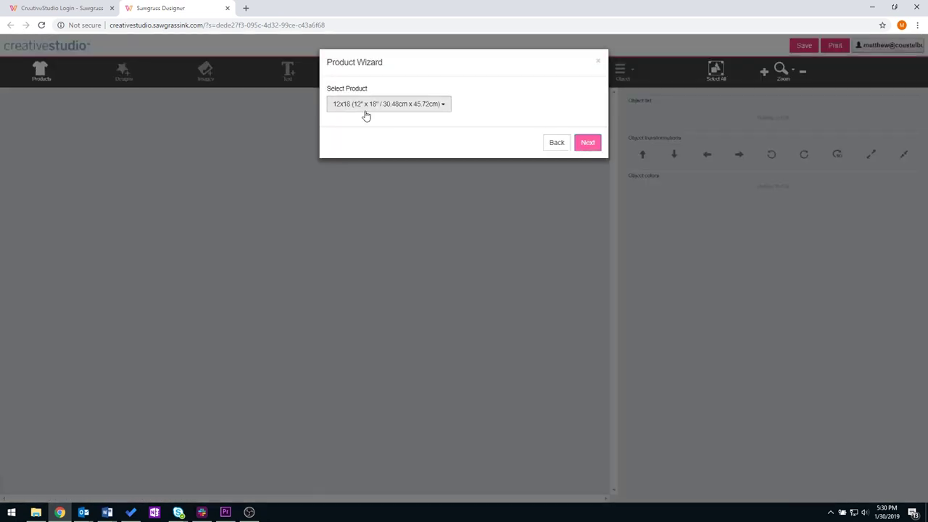
pyautogui.click(369, 109)
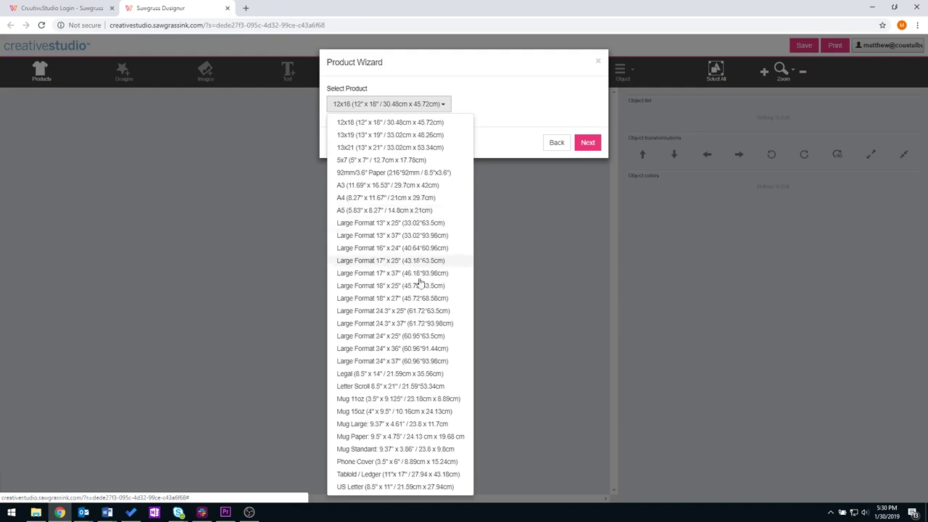
pyautogui.click(409, 375)
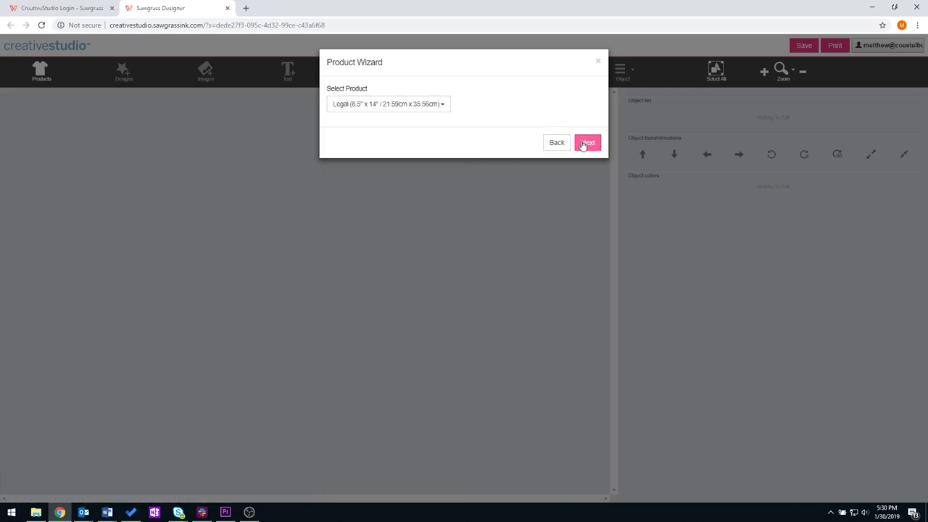
pyautogui.click(585, 142)
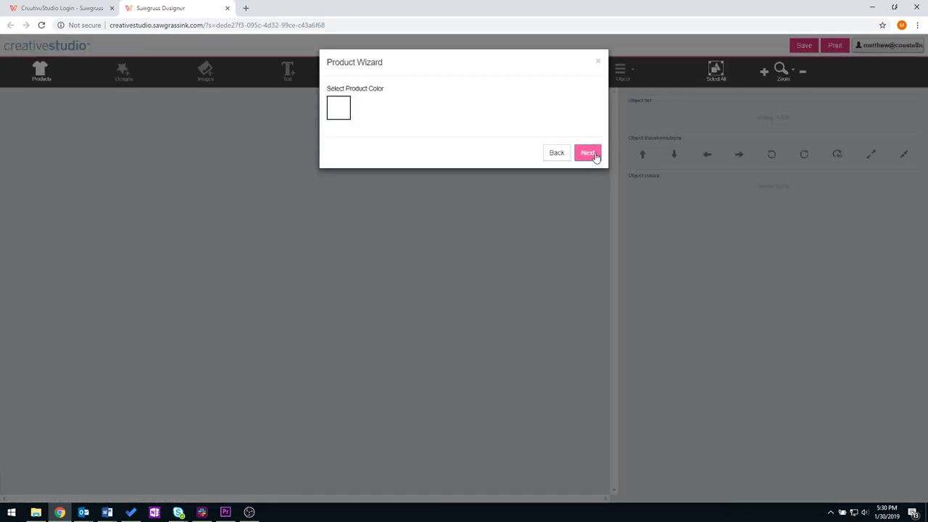
pyautogui.click(595, 153)
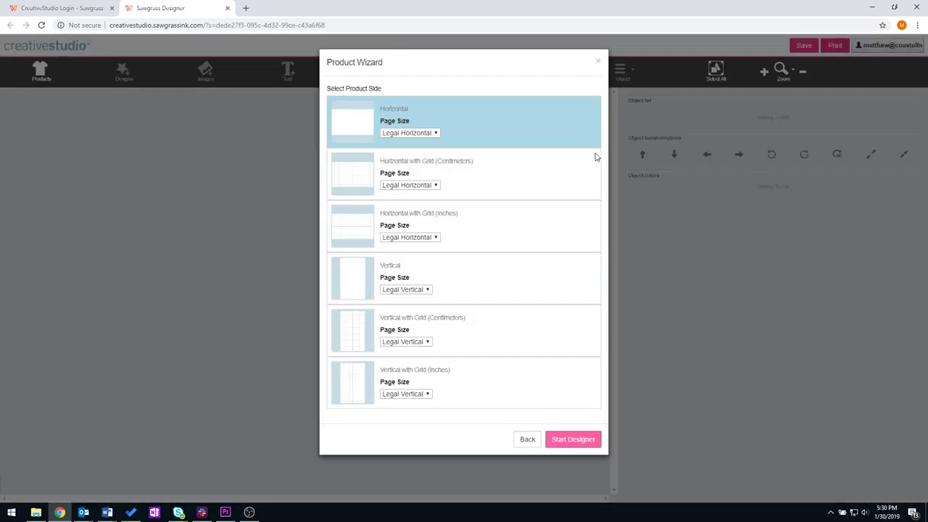
pyautogui.click(484, 285)
pyautogui.click(578, 442)
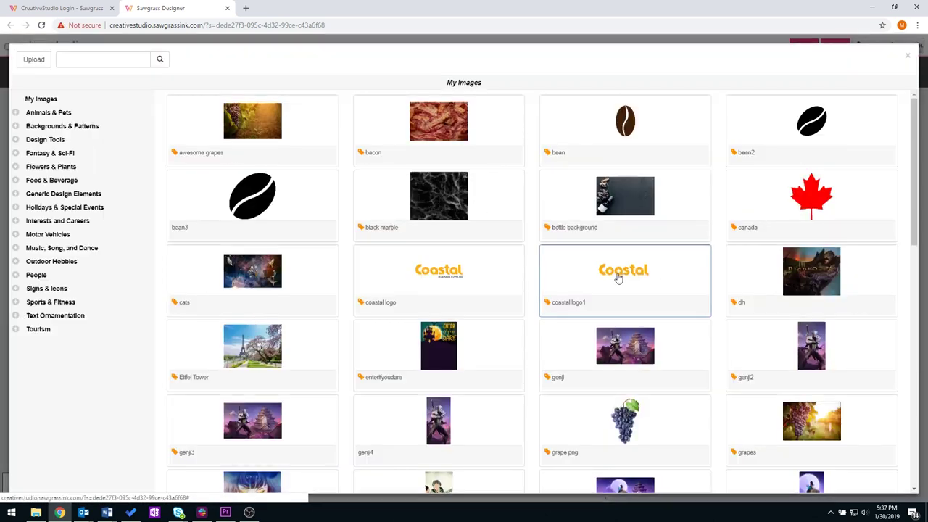
# Step: Place the 'coastal logo1' image on the page and save the design as a print file
pyautogui.click(618, 278)
pyautogui.click(566, 271)
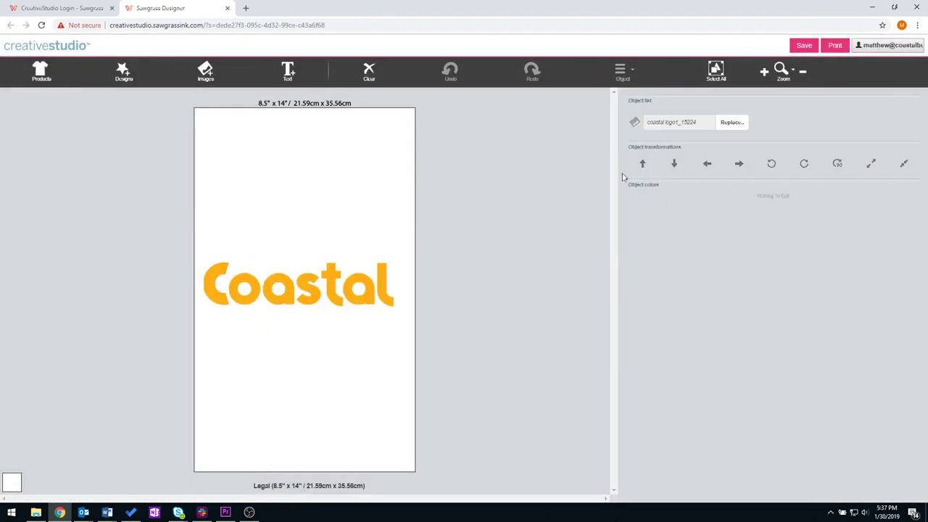
pyautogui.click(834, 46)
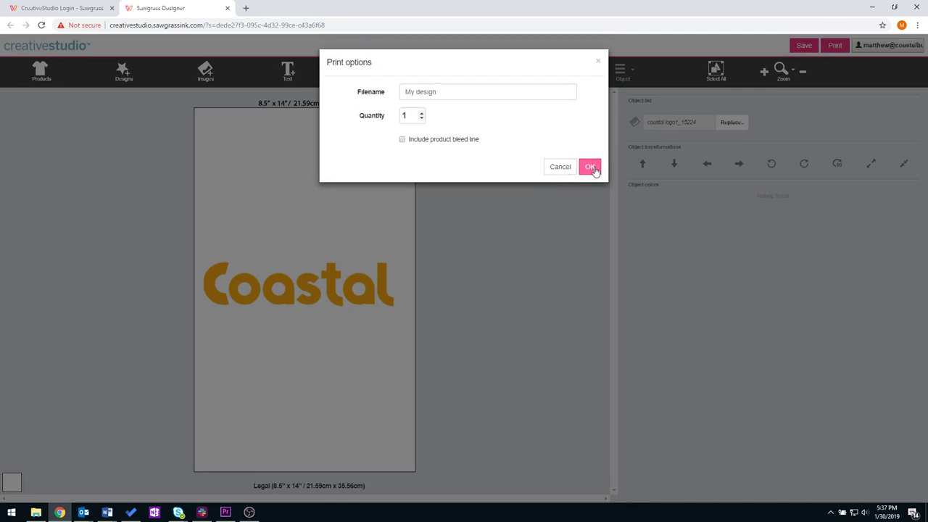
pyautogui.click(590, 168)
pyautogui.click(511, 90)
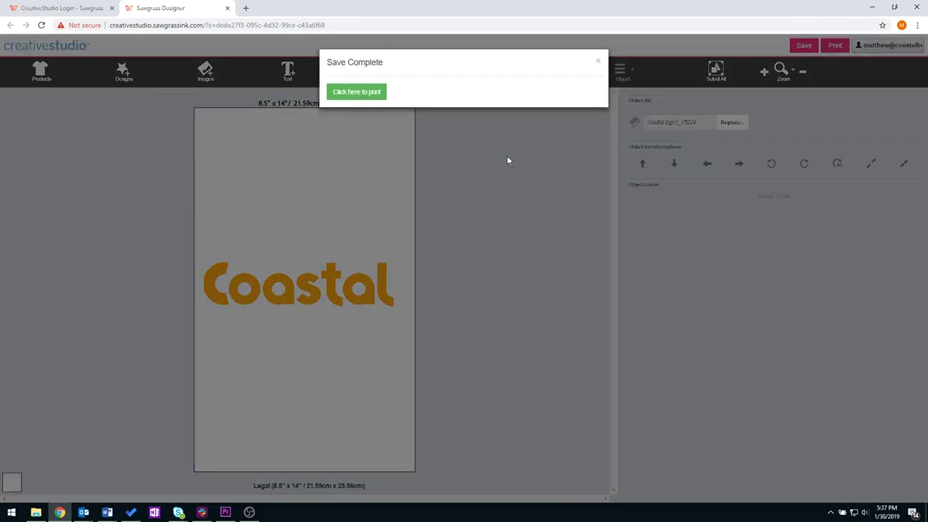
pyautogui.click(356, 92)
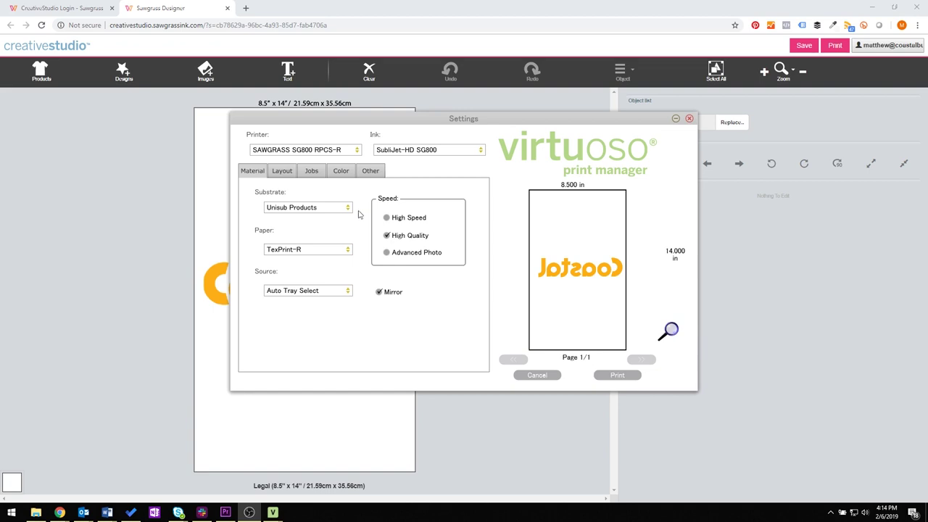
# Step: Confirm the Material settings stay at Unisub Products substrate, TexPrint-R paper and Auto Tray Select source
pyautogui.click(329, 210)
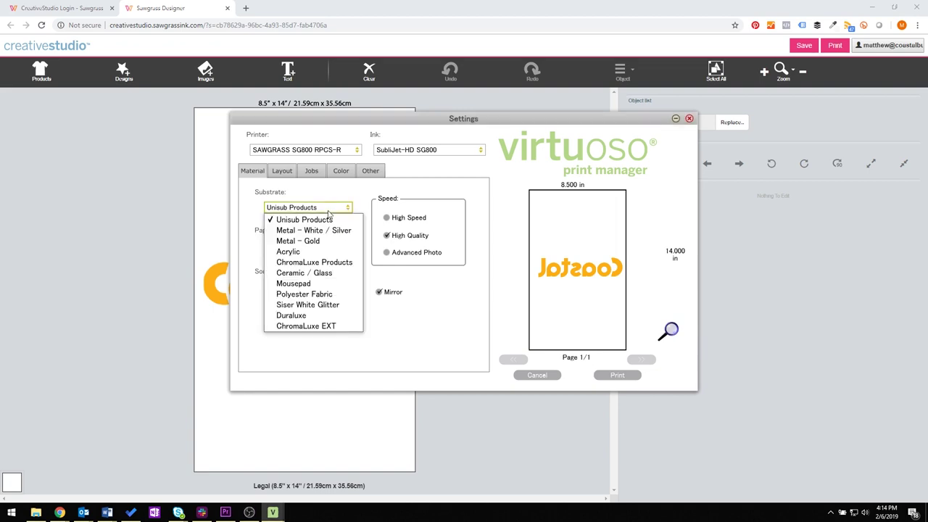
pyautogui.click(329, 210)
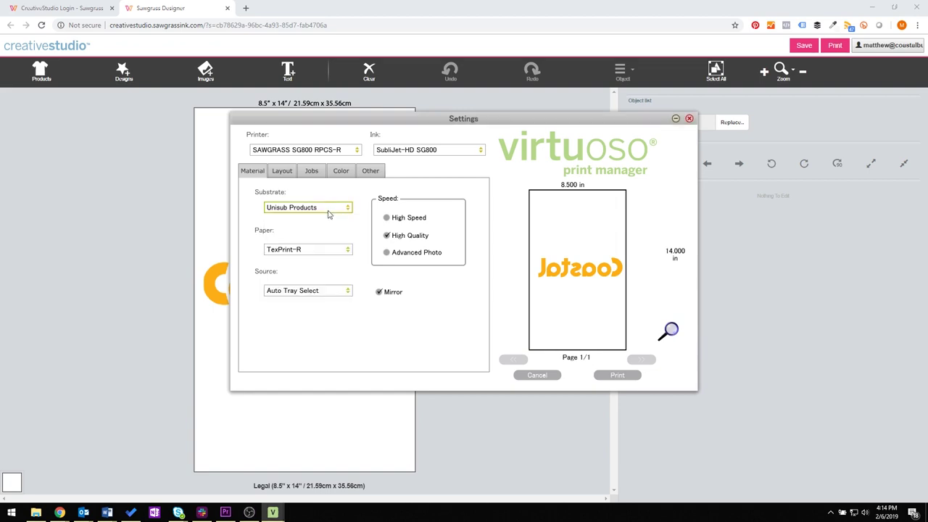
pyautogui.click(334, 254)
pyautogui.click(334, 254)
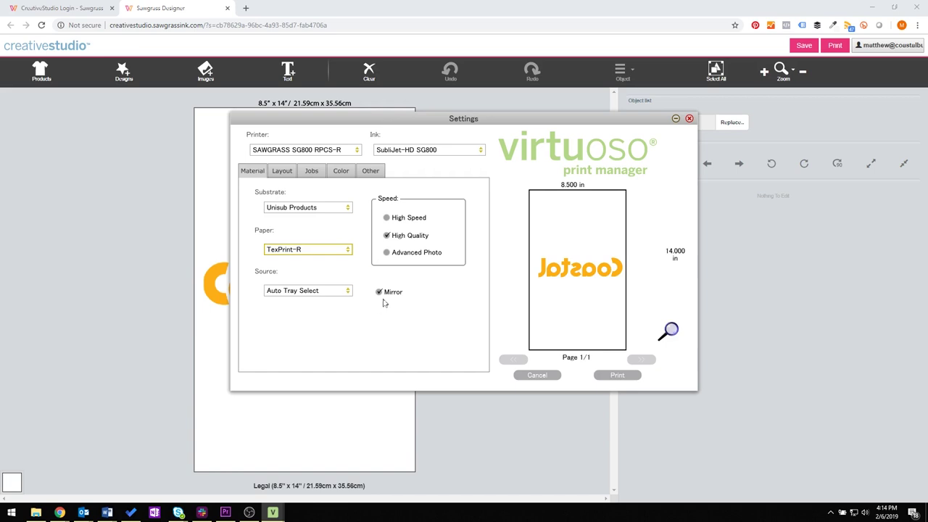
pyautogui.click(320, 292)
pyautogui.click(321, 294)
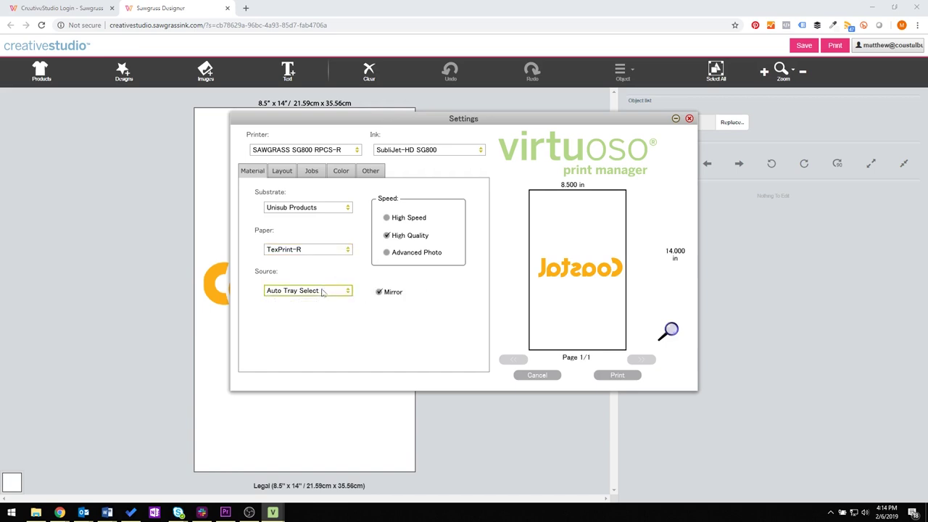
# Step: Set Color Mode to Graphic and Palette to ColorSure, then print the Coastal design
pyautogui.click(284, 172)
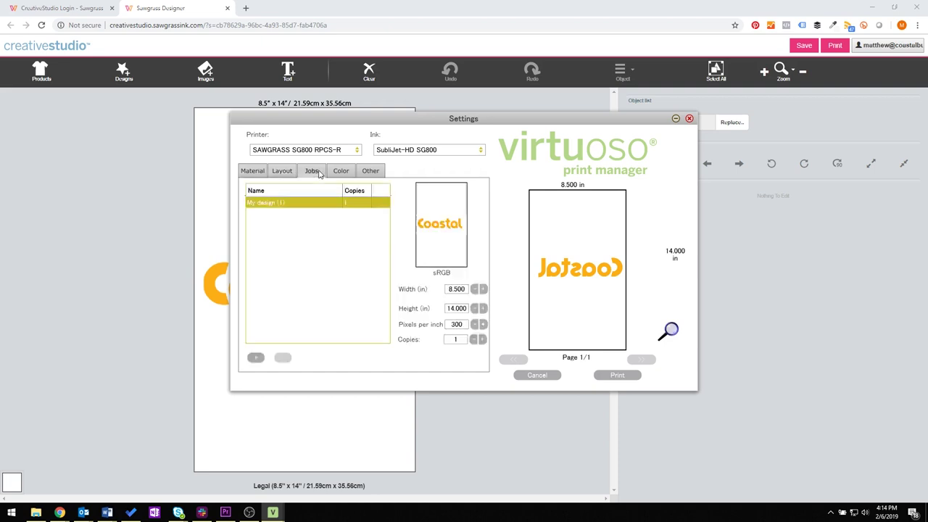
pyautogui.click(339, 172)
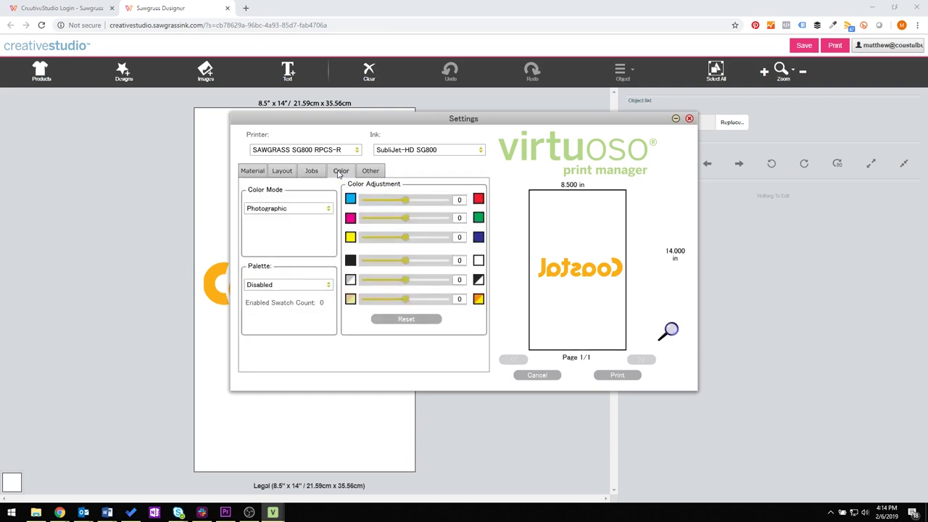
pyautogui.click(327, 210)
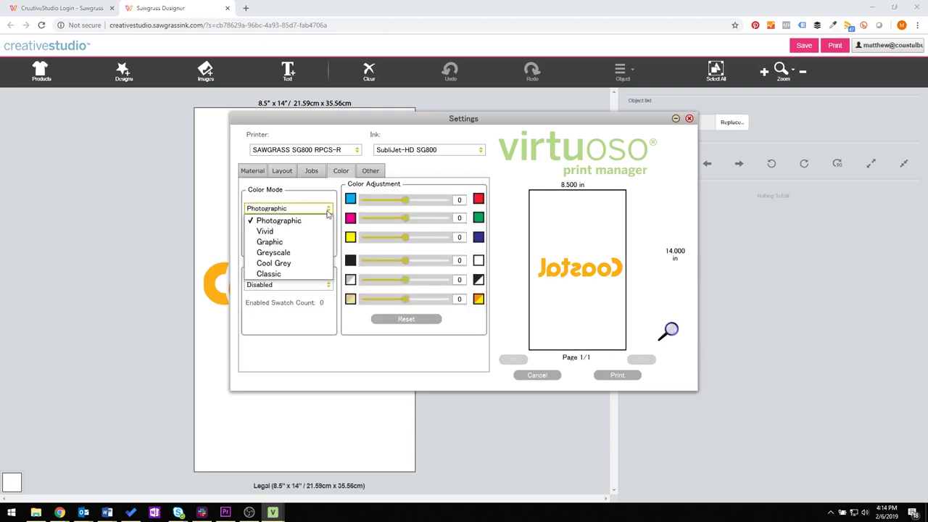
pyautogui.click(290, 243)
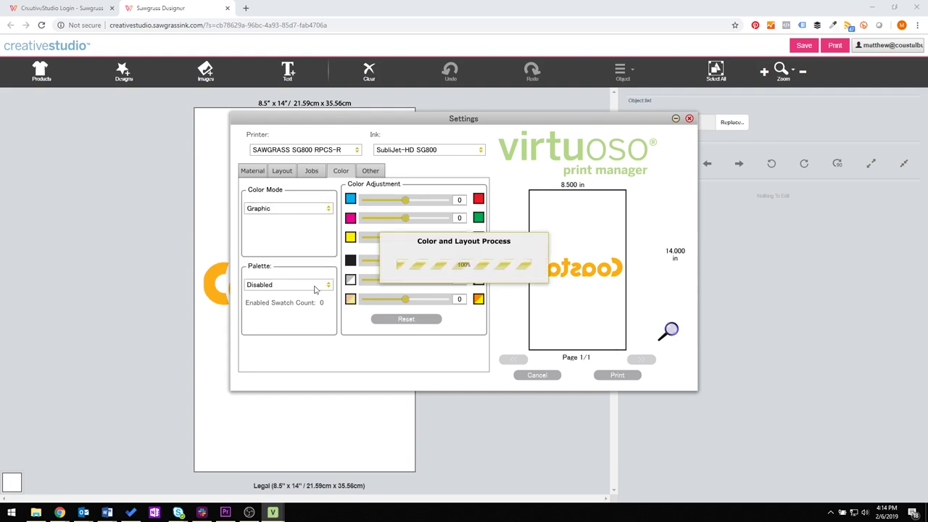
pyautogui.click(315, 288)
pyautogui.click(283, 308)
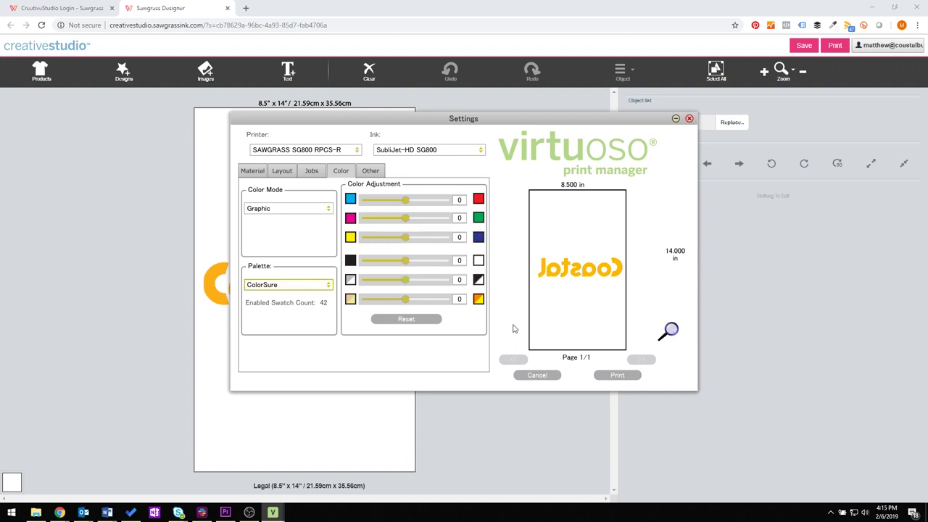
pyautogui.click(624, 380)
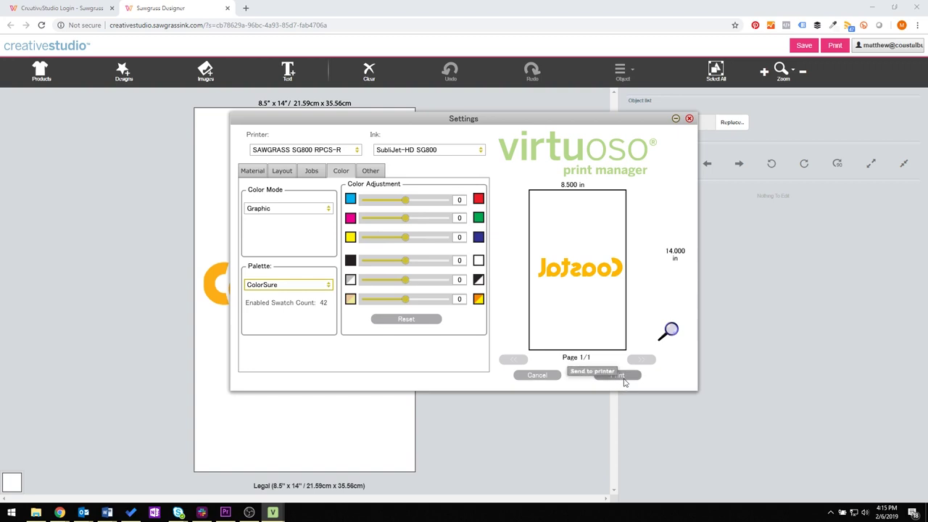